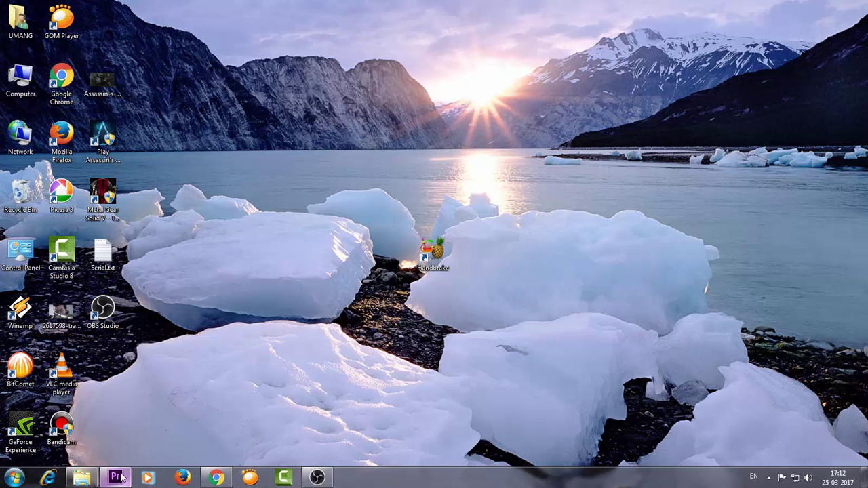
Step: Bring up the E:\New folder that holds the gameplay video clips
left_click(83, 479)
left_click(82, 479)
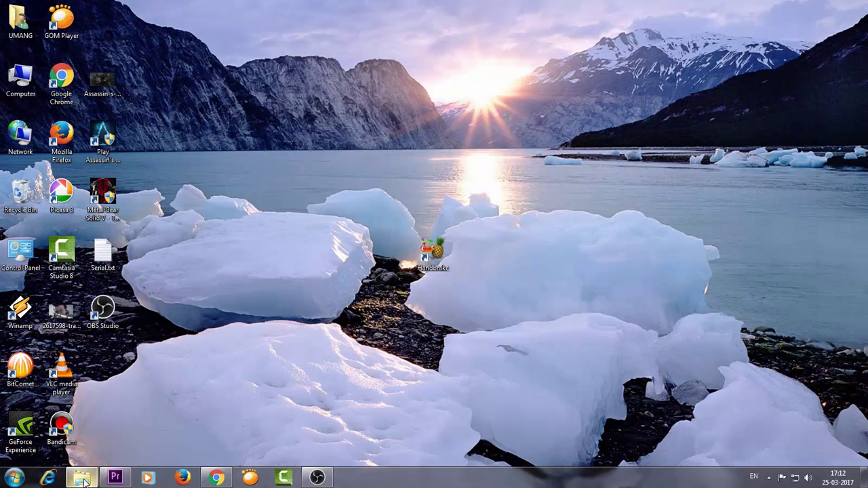
Step: Play deadspace test.avi from the E:\New folder in a media player
left_click(81, 478)
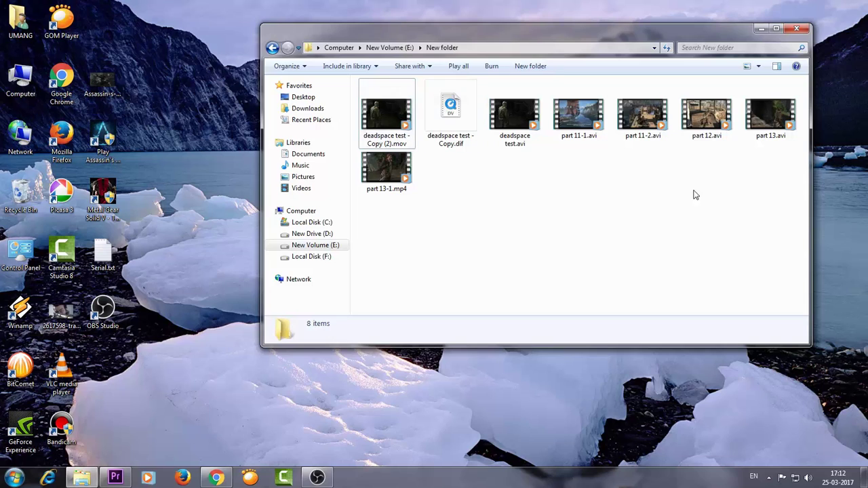
left_click(526, 122)
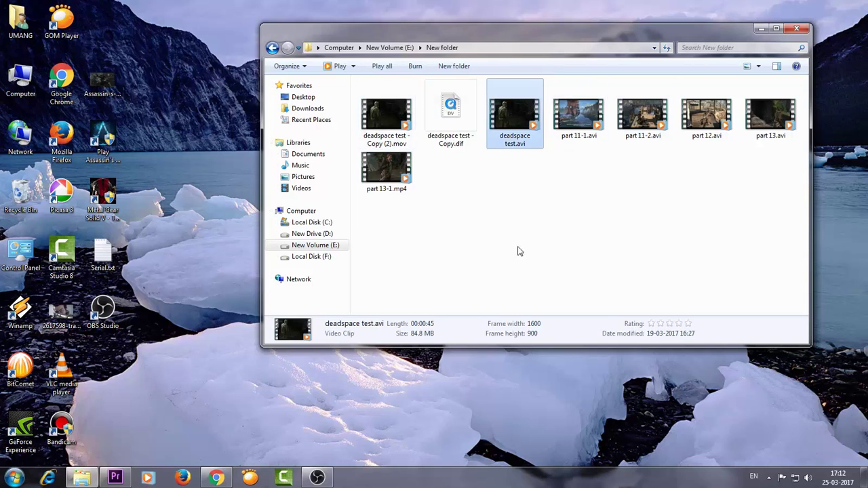
double_click(513, 128)
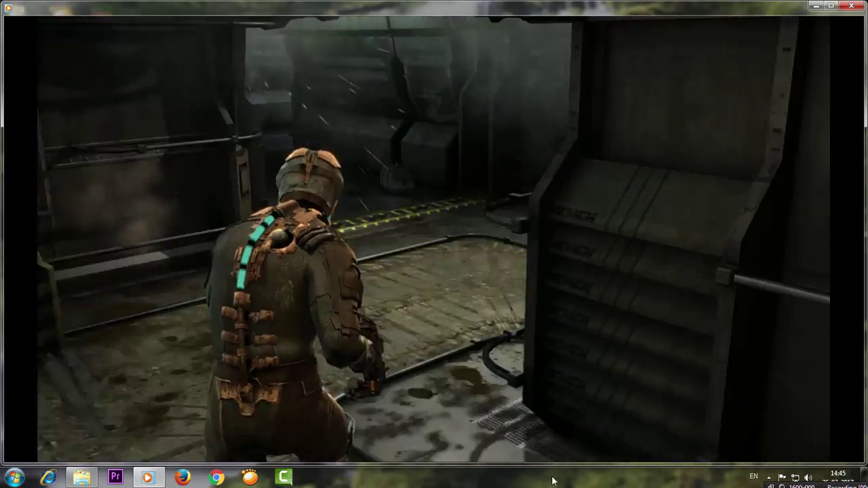
Step: Skip the deadspace test clip ahead to about 00:19, then close Media Player when it ends
mouse_move(316, 442)
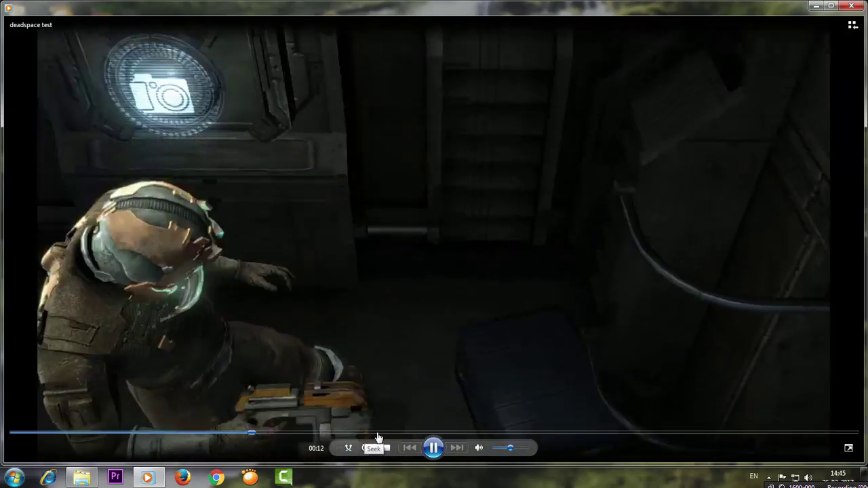
left_click(377, 432)
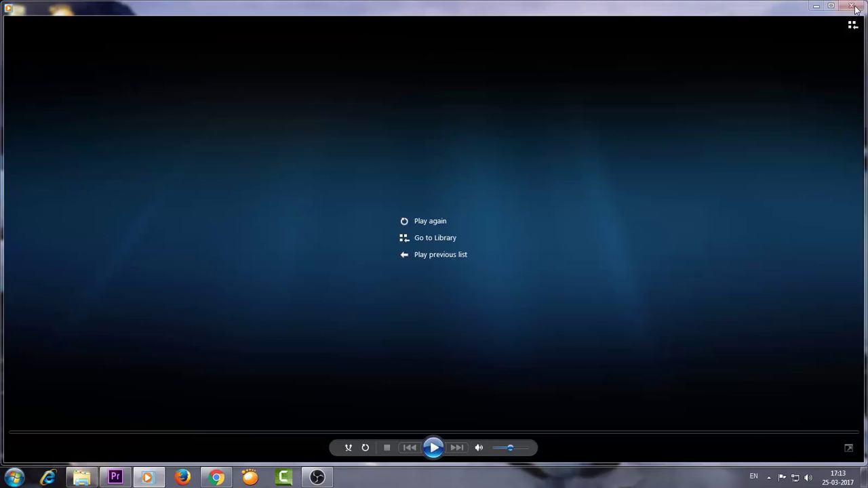
left_click(853, 5)
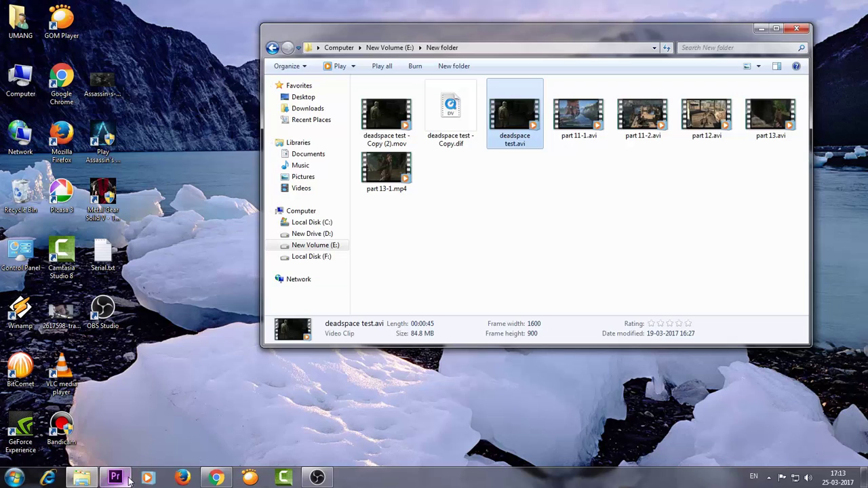
Step: Preview deadspace test.avi from the Media Browser and drop it onto the empty Timeline as sequence 'deadspace test'
mouse_move(115, 478)
left_click(116, 477)
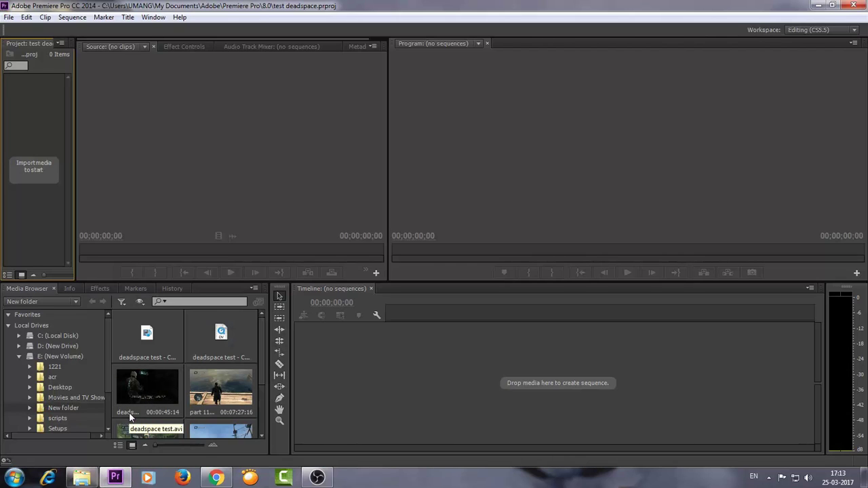
left_click(115, 481)
left_click(115, 482)
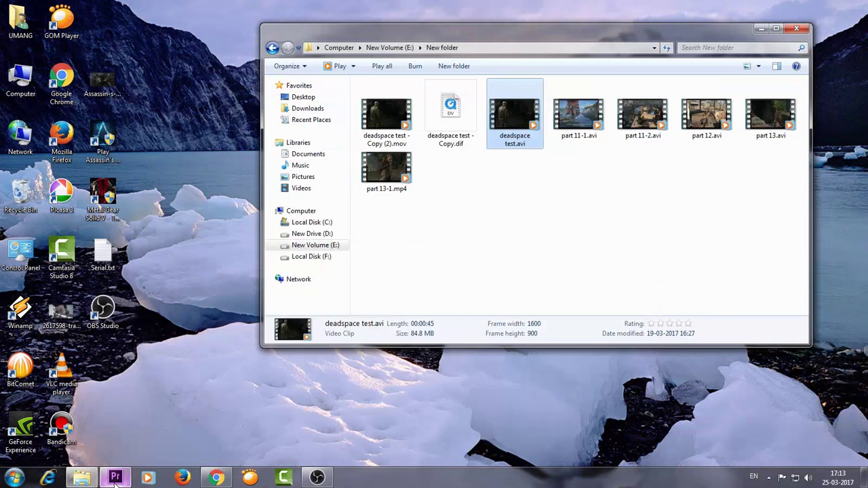
left_click(116, 480)
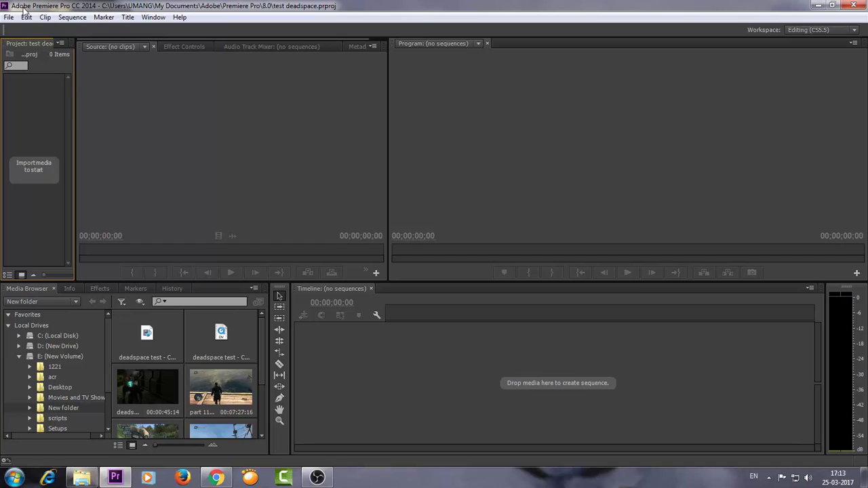
left_click(159, 393)
left_click_drag(348, 371, 165, 387)
double_click(164, 387)
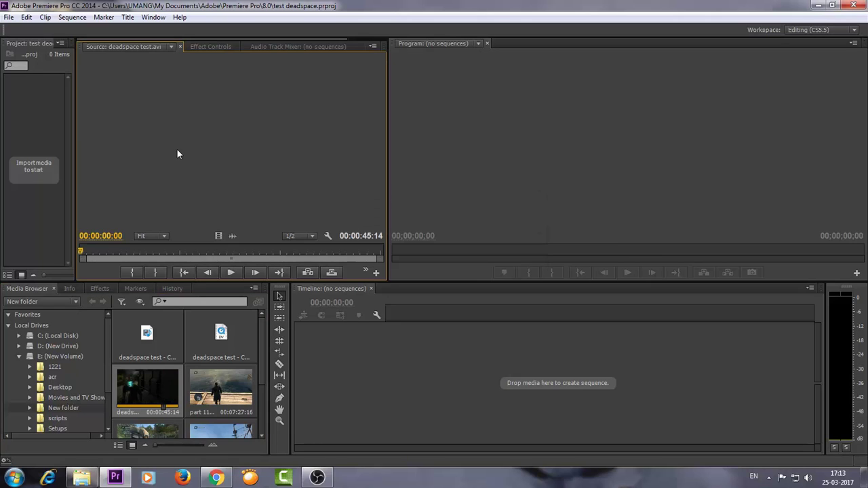
left_click_drag(210, 117, 511, 371)
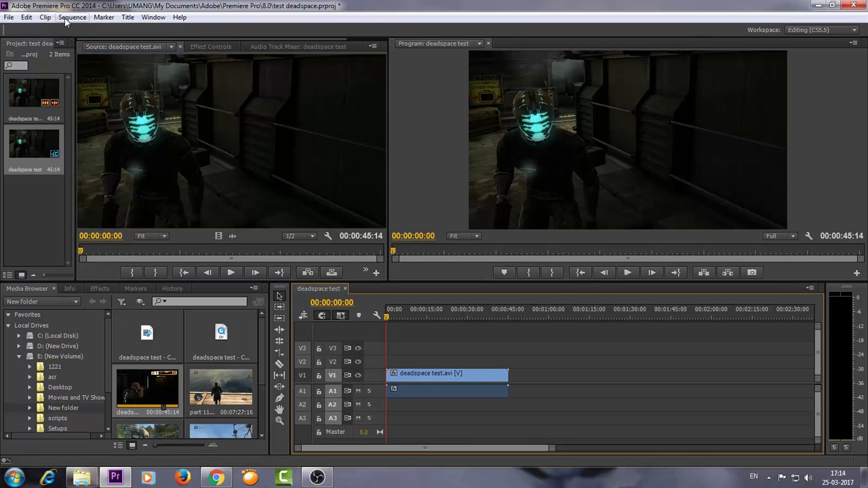
left_click(627, 272)
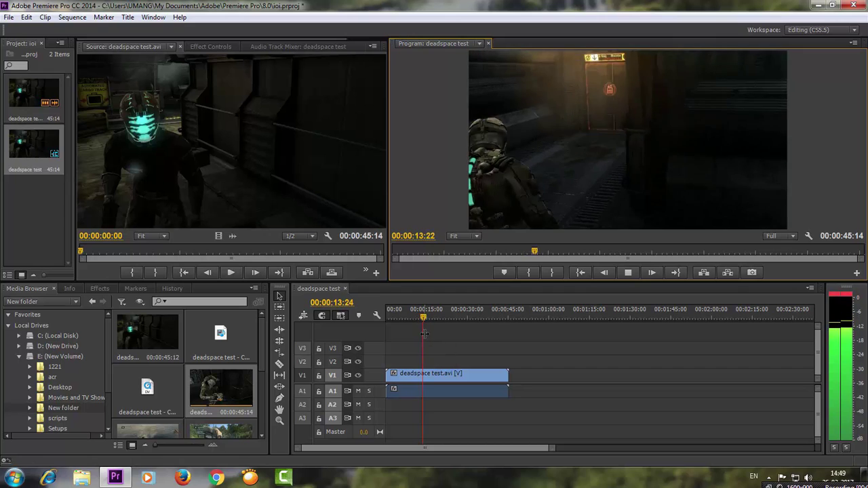
left_click_drag(424, 333, 447, 336)
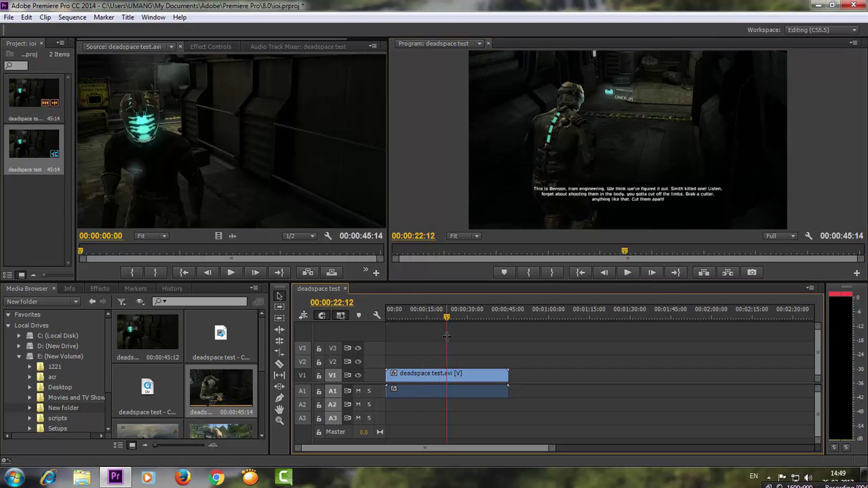
left_click(631, 271)
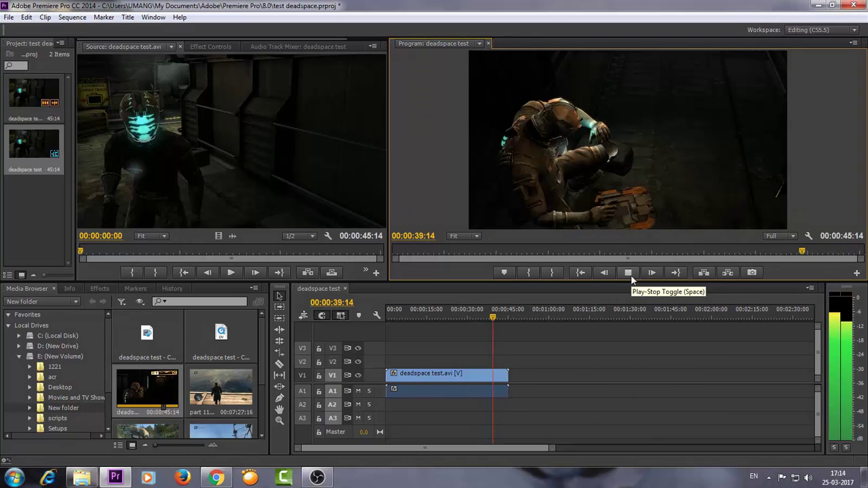
left_click(629, 274)
key("Home")
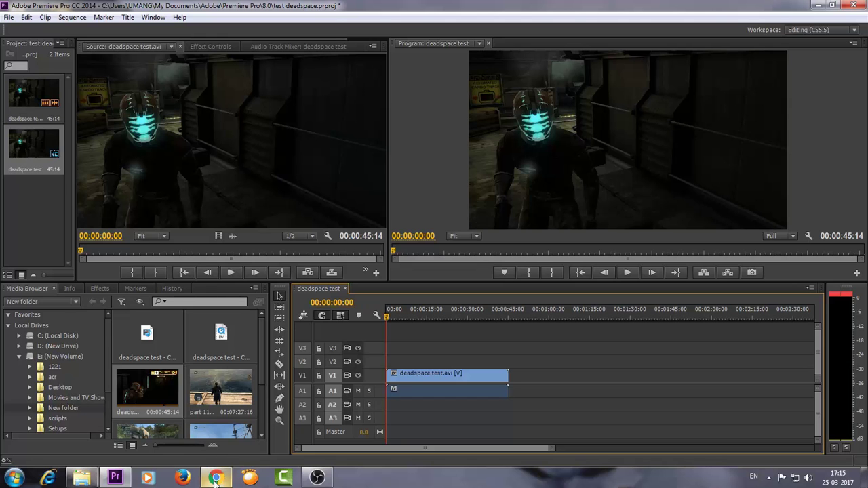
Step: Close the E:\New folder Explorer window
left_click(82, 478)
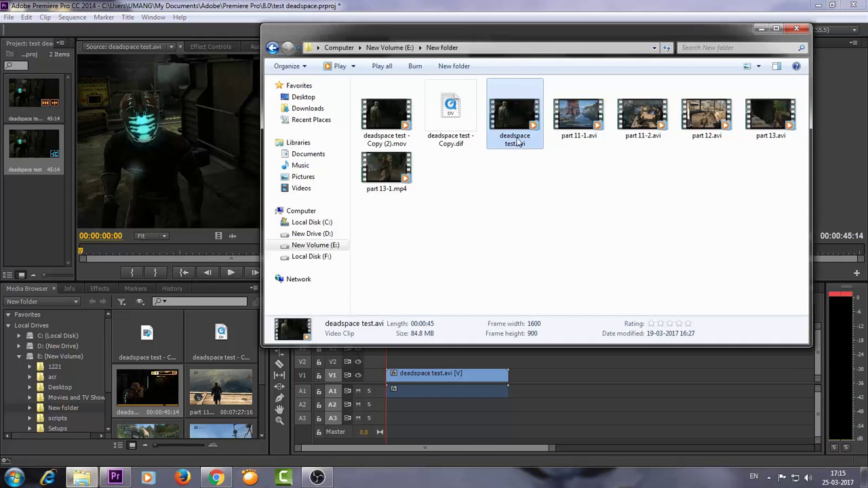
left_click(115, 478)
left_click(115, 477)
left_click(115, 477)
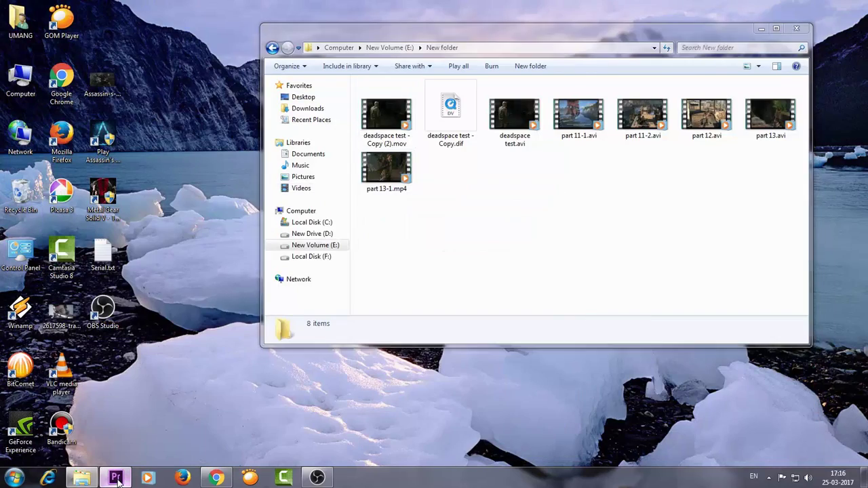
left_click(116, 478)
left_click(116, 478)
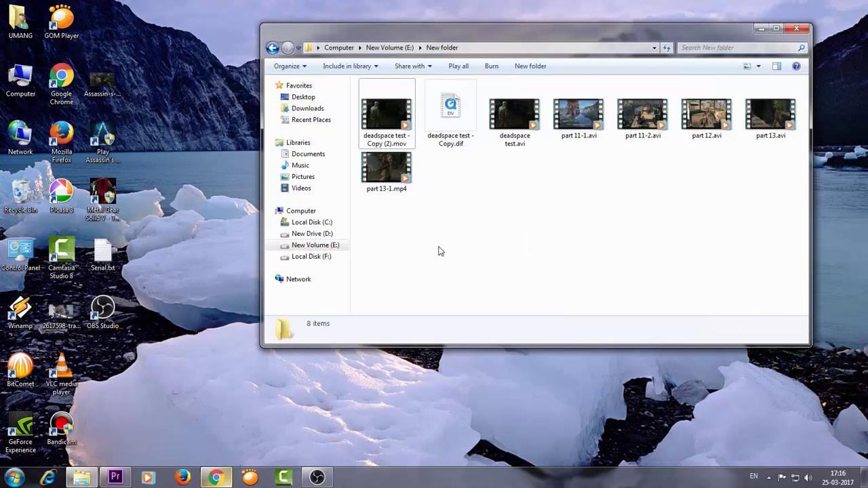
left_click(797, 30)
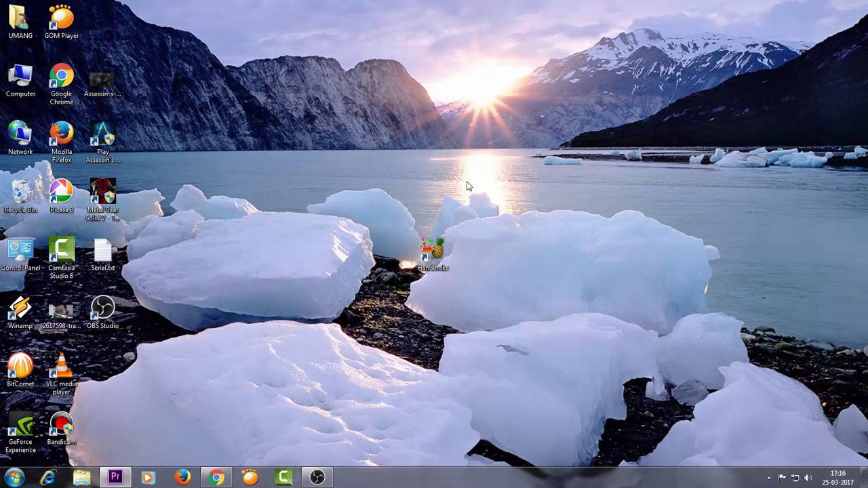
Step: Launch HandBrake from its desktop shortcut and open the official HandBrake site from the search results
left_click(436, 258)
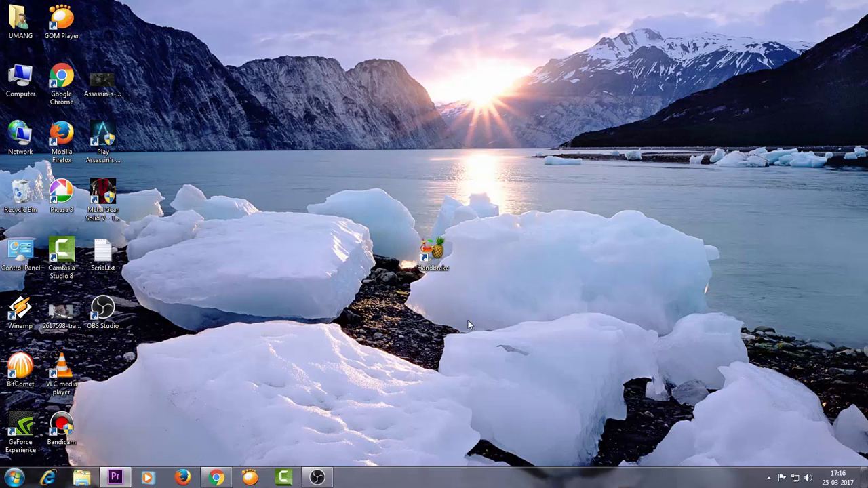
double_click(434, 256)
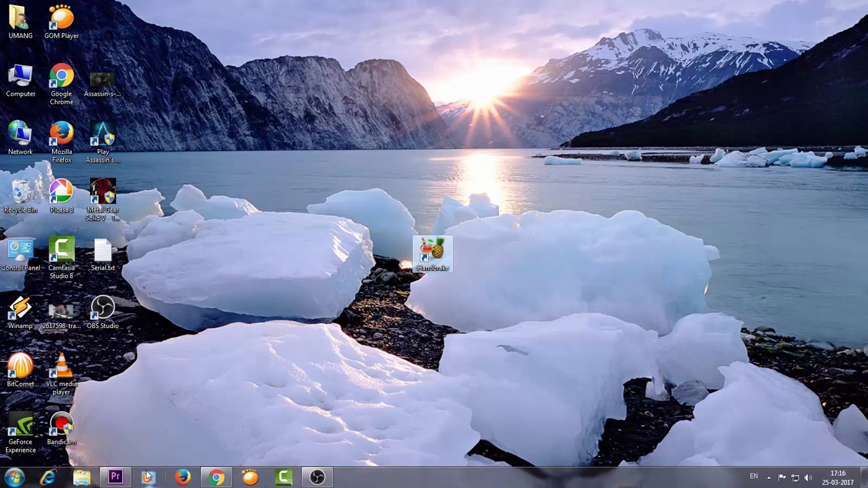
left_click(216, 477)
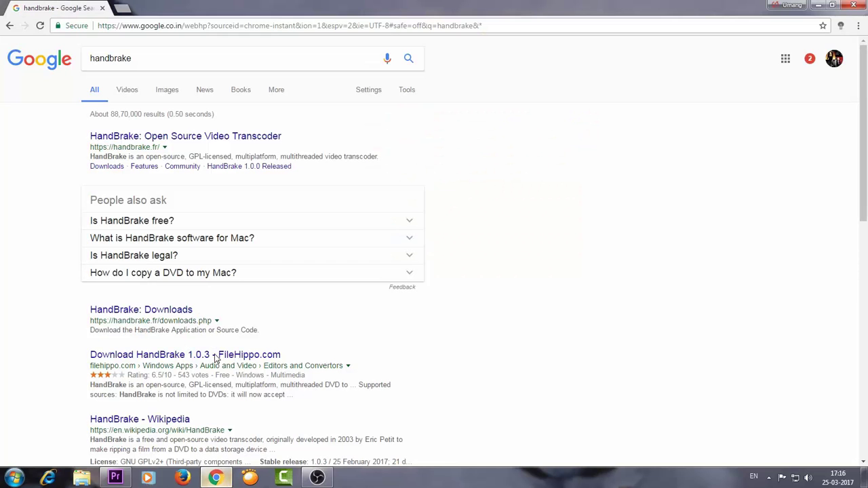
left_click(134, 140)
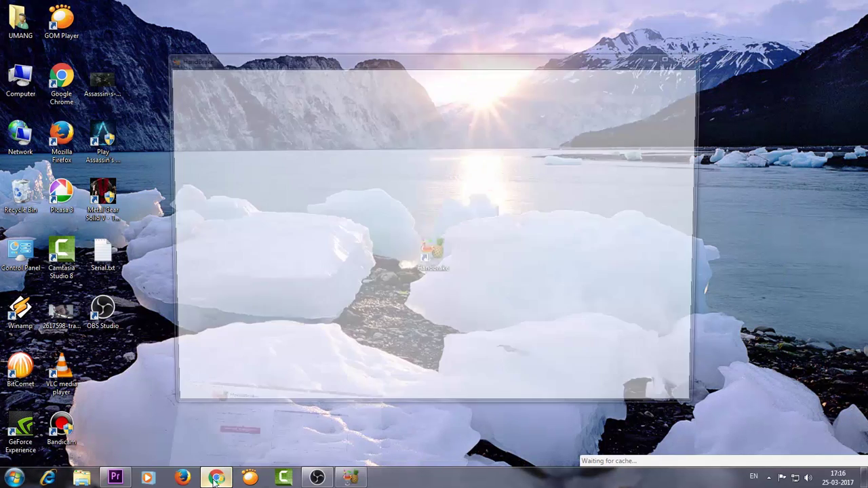
Step: Load deadspace test.avi as HandBrake's single-file source video
left_click(216, 477)
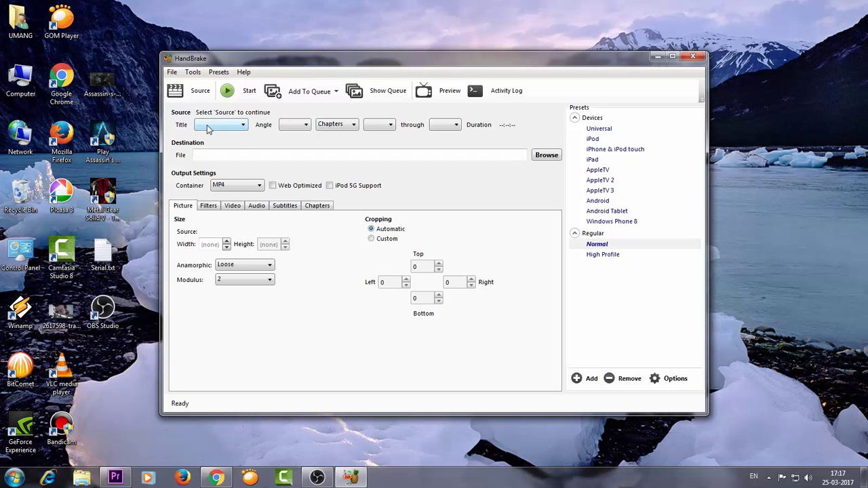
left_click(196, 90)
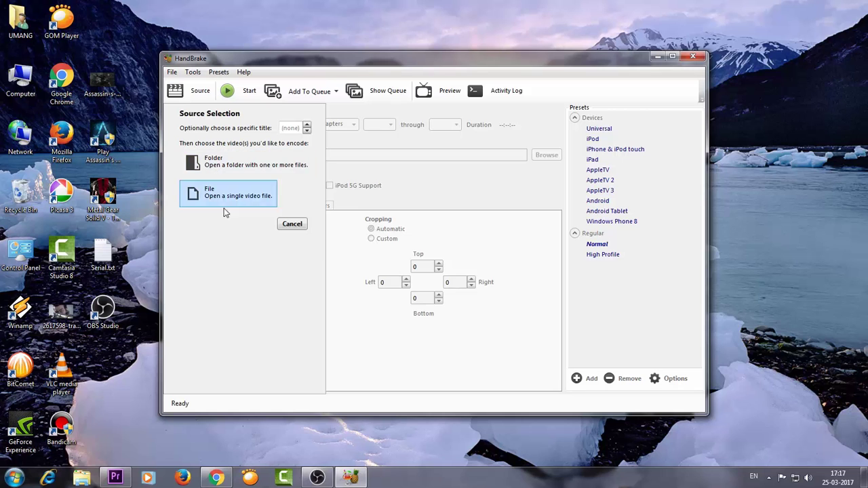
left_click(217, 196)
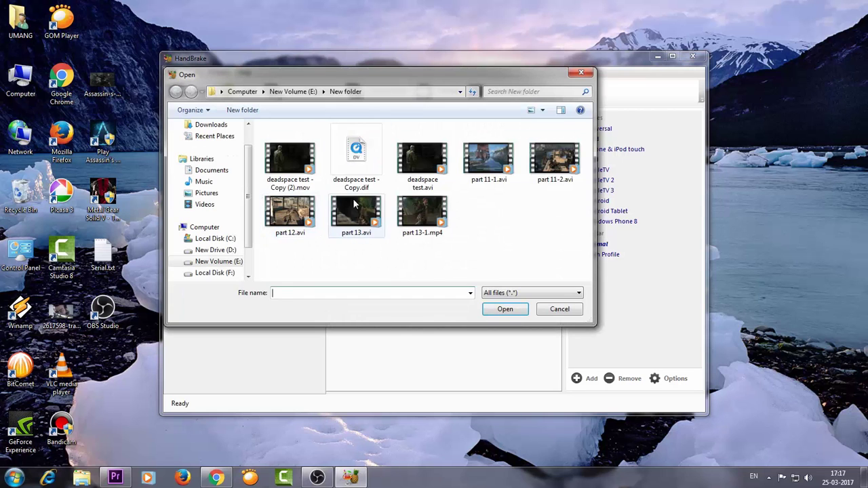
left_click(422, 166)
left_click(505, 309)
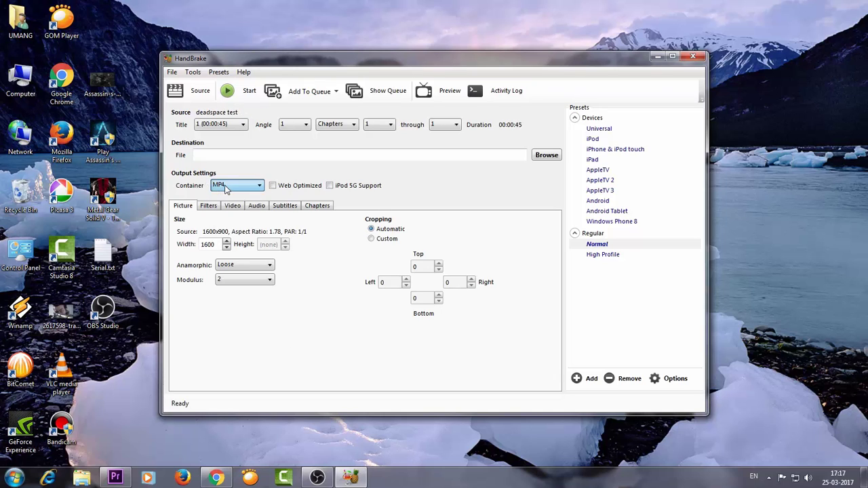
Step: Turn on Web Optimized and save the output as E:\New folder\deadspace final test.mp4
left_click(273, 187)
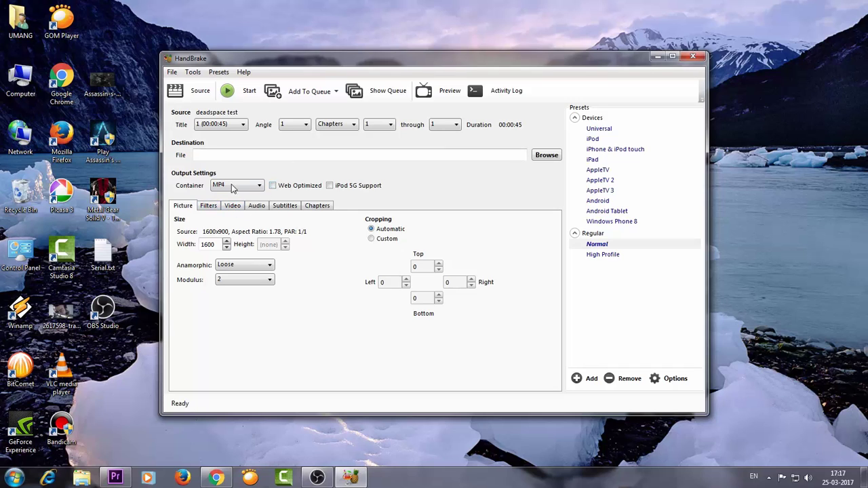
left_click(546, 155)
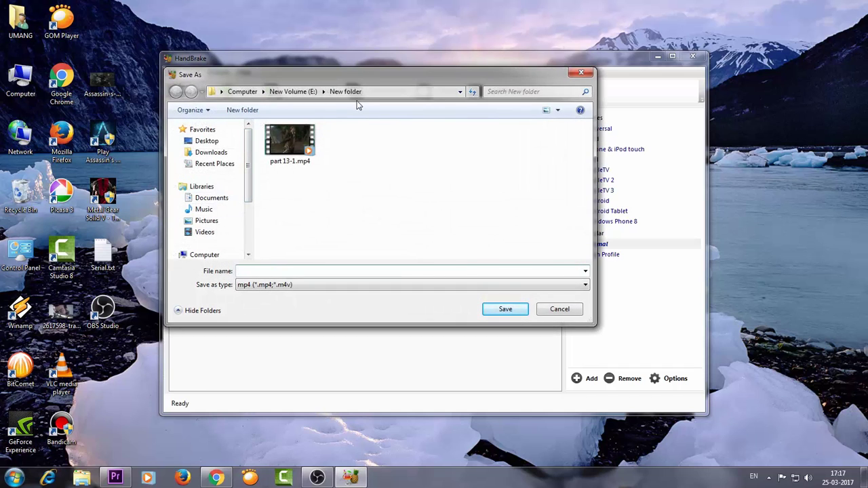
type("dea")
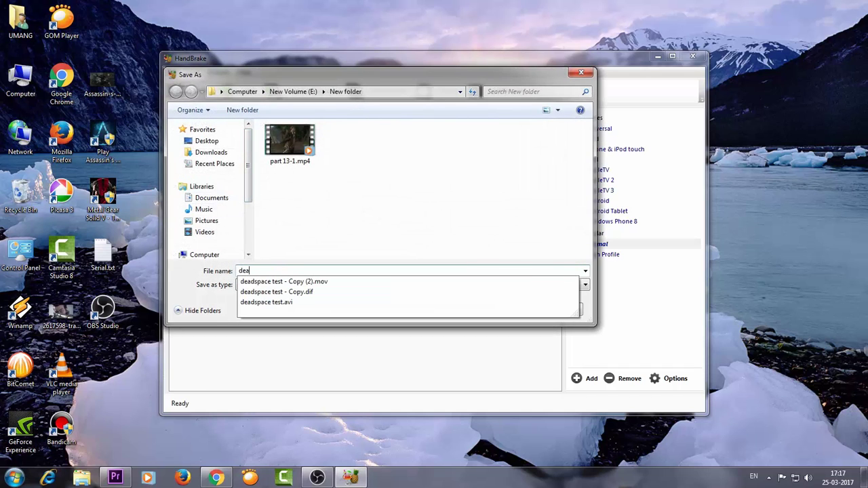
type("dspace f")
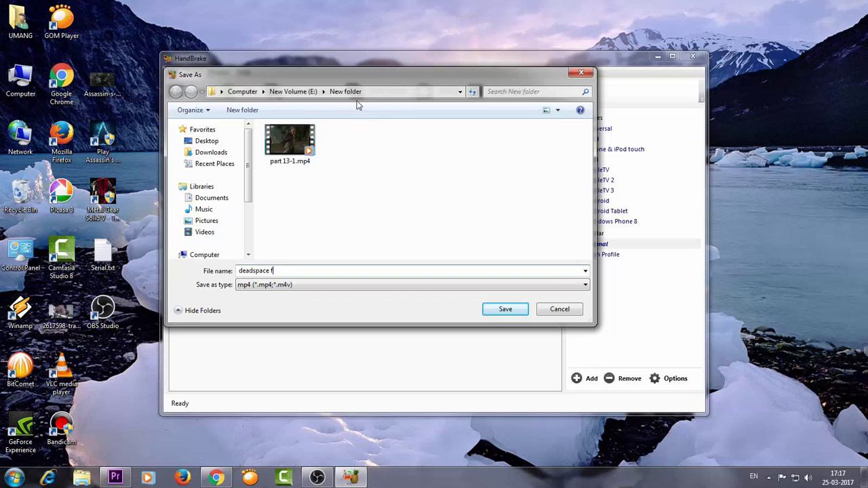
type("inal test")
left_click(506, 310)
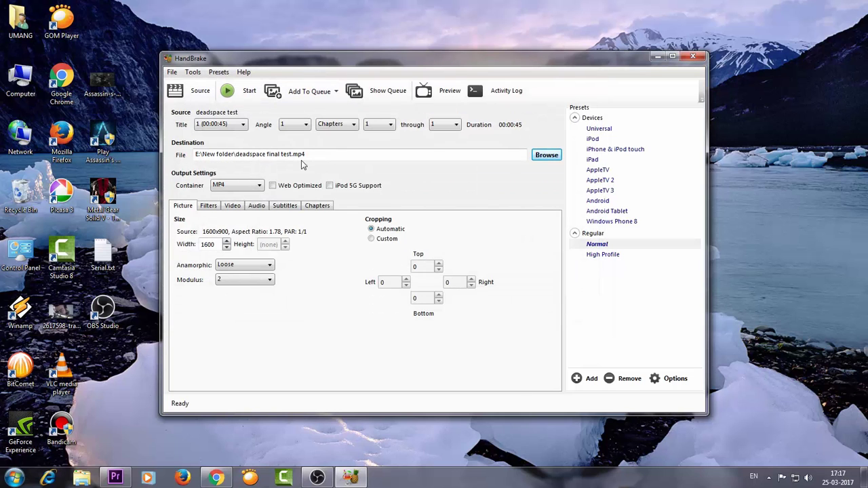
Step: Confirm the video settings use Constant Framerate with H.264 at RF 20, then return to Picture settings
left_click(208, 205)
left_click(233, 206)
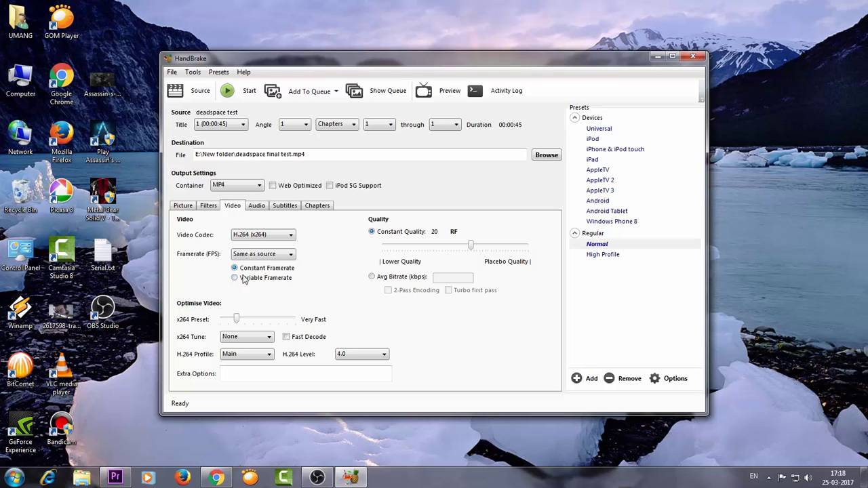
left_click(185, 207)
left_click(207, 207)
left_click(183, 208)
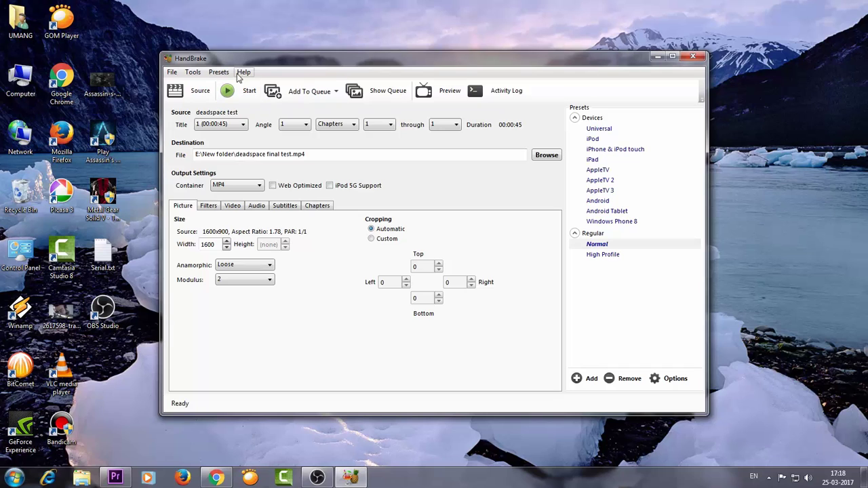
Step: Start the MP4 encode and let it run until the status reads Queue Finished
left_click(248, 91)
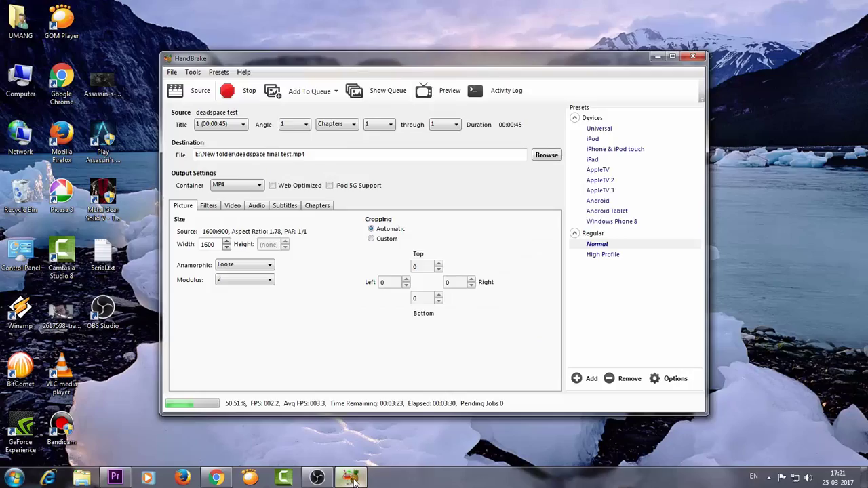
left_click(351, 478)
left_click(351, 478)
left_click(351, 478)
left_click(351, 479)
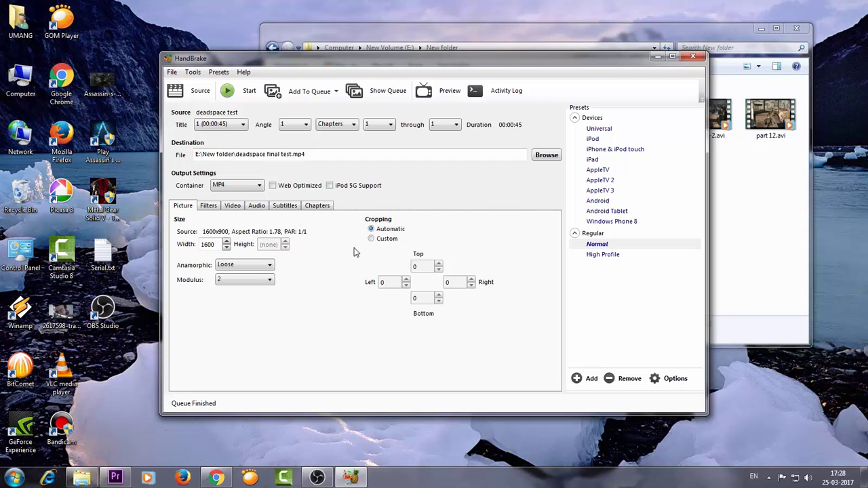
Step: Compare the 36.4 MB deadspace final test.mp4 with the original AVI, then return to Premiere Pro
left_click(657, 57)
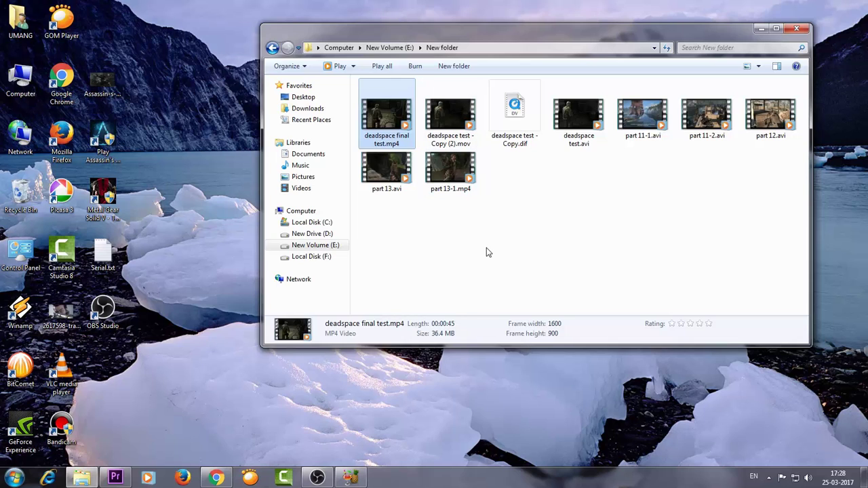
left_click(585, 136)
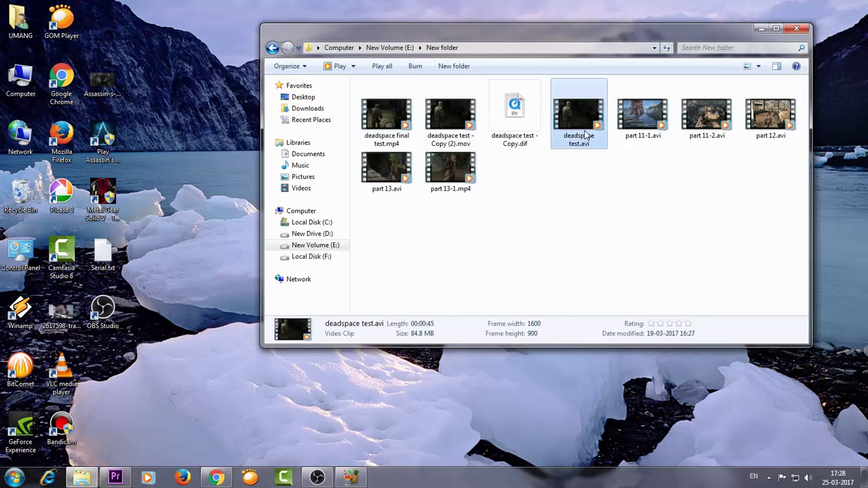
left_click(386, 117)
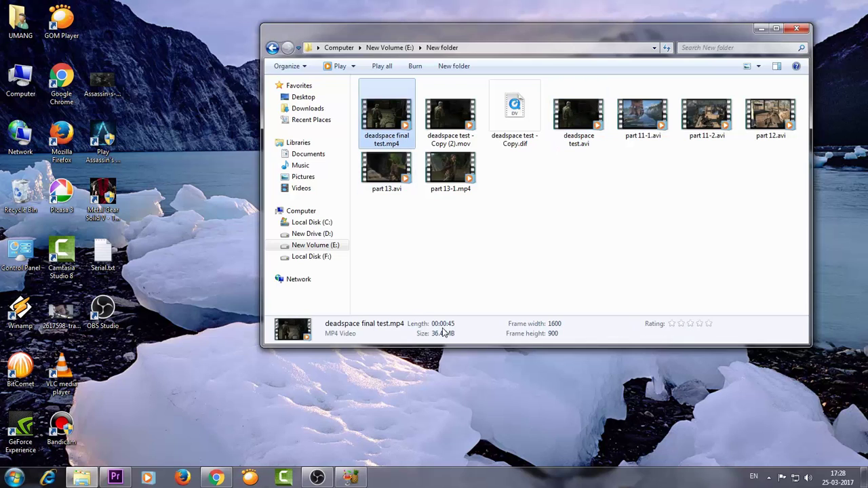
left_click(116, 479)
left_click(116, 479)
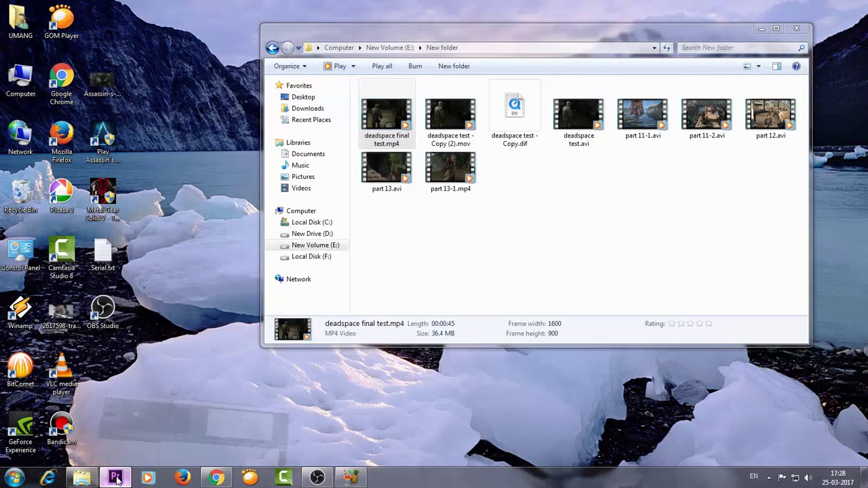
left_click(116, 478)
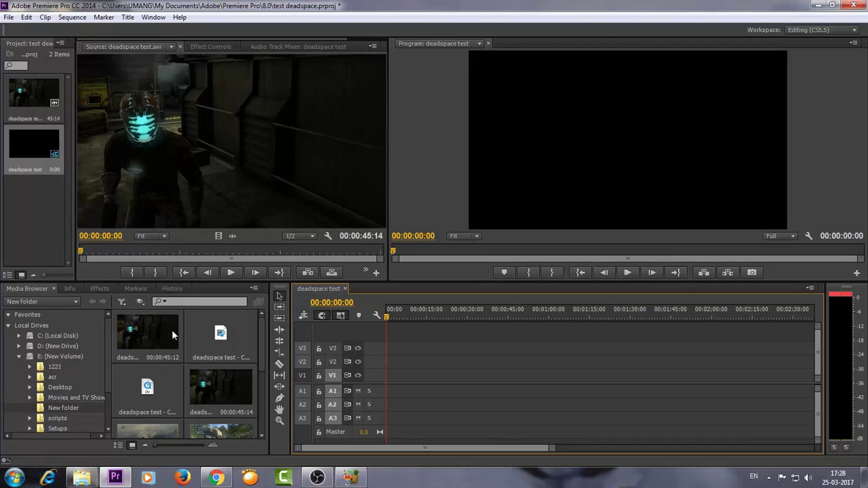
Step: Preview deadspace final test.mp4 and drag it onto the deadspace test sequence at 00:00
left_click(137, 332)
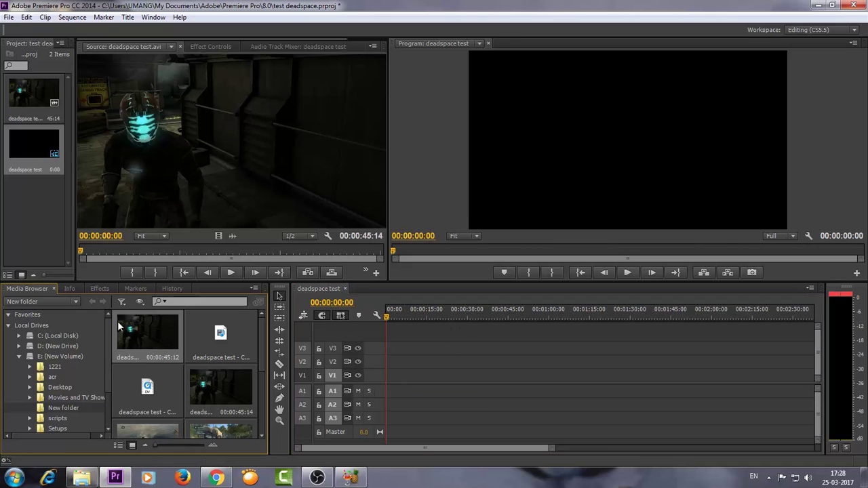
double_click(142, 334)
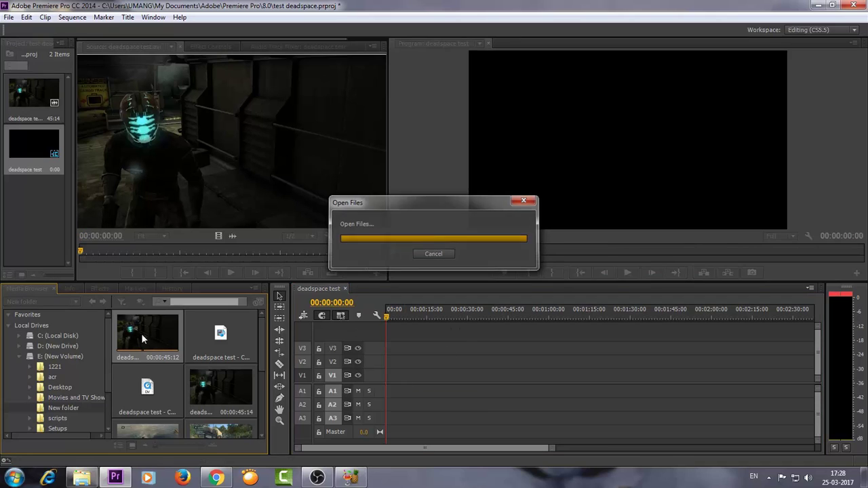
left_click_drag(199, 145, 380, 375)
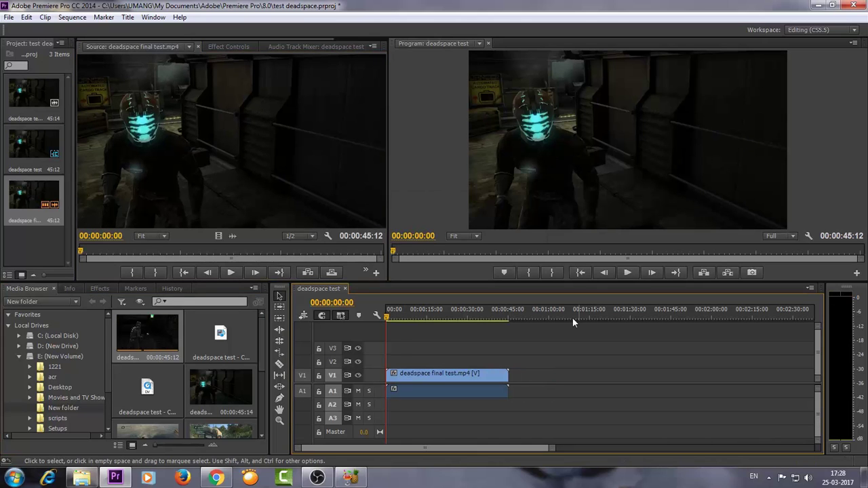
mouse_move(117, 483)
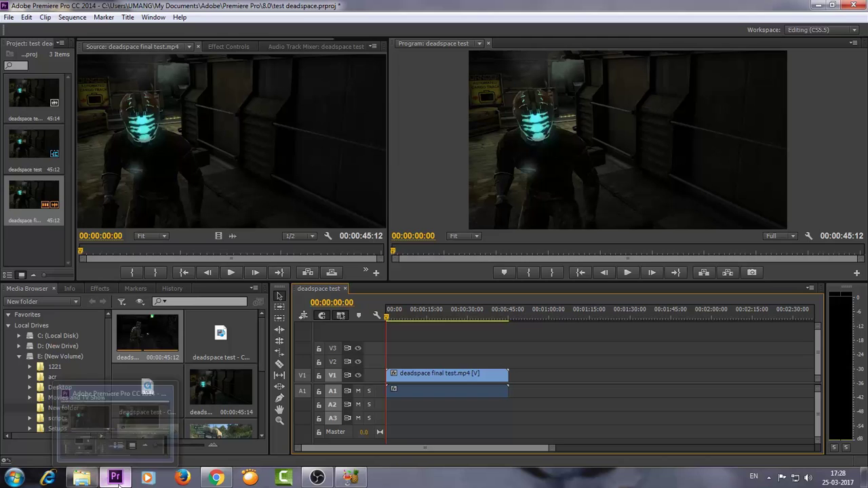
Step: Play deadspace final test.mp4 in the Program monitor through to its 00:00:45:12 end, skipping ahead once
left_click(628, 273)
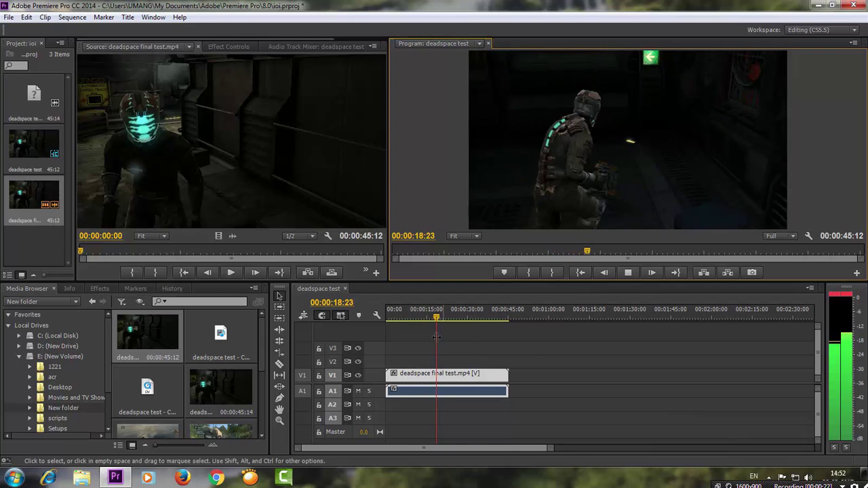
left_click_drag(437, 338, 459, 338)
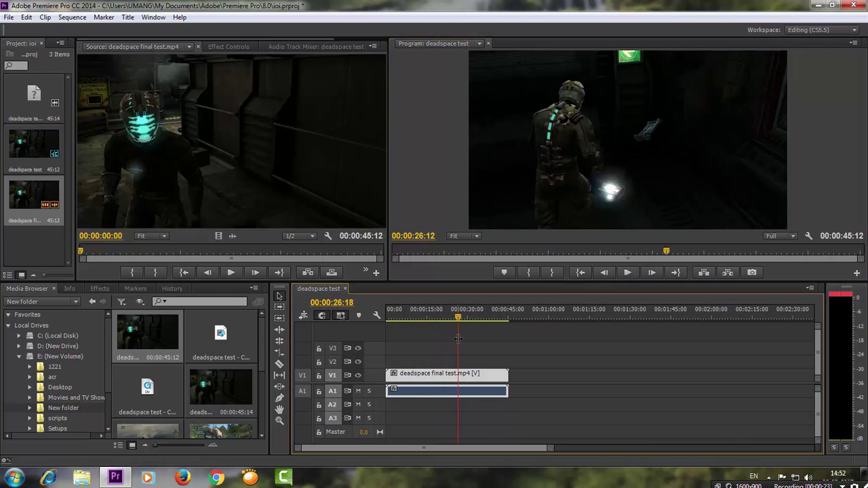
left_click(628, 272)
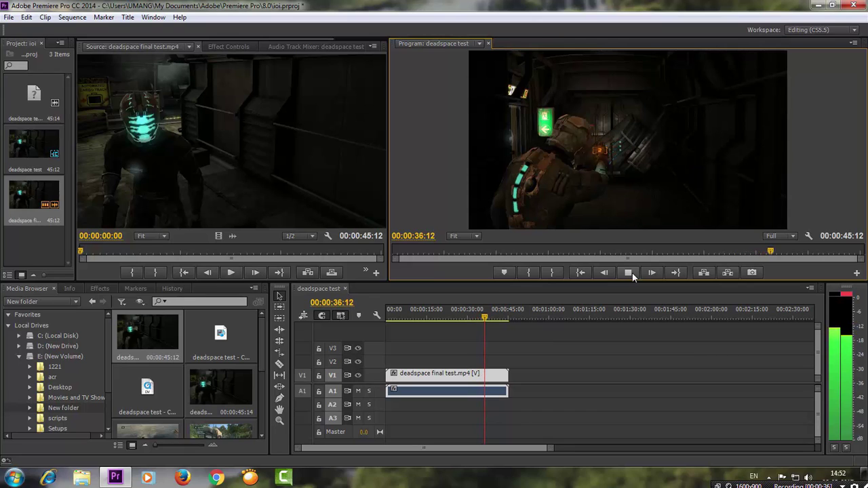
left_click(629, 273)
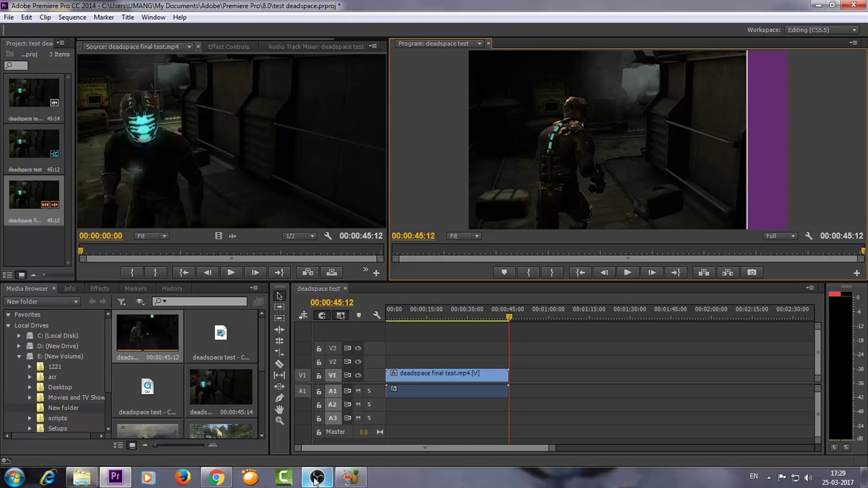
Step: Close HandBrake with Alt+F4 and minimise Premiere Pro to reveal the New folder window
left_click(348, 480)
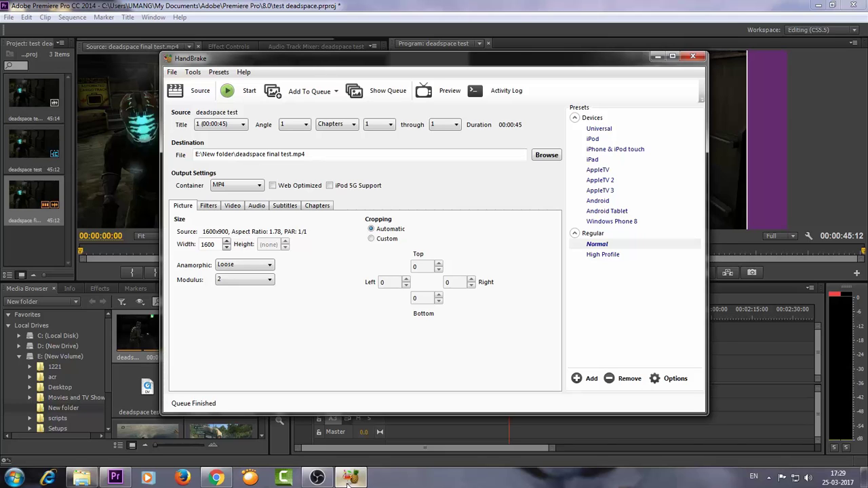
key("alt+F4")
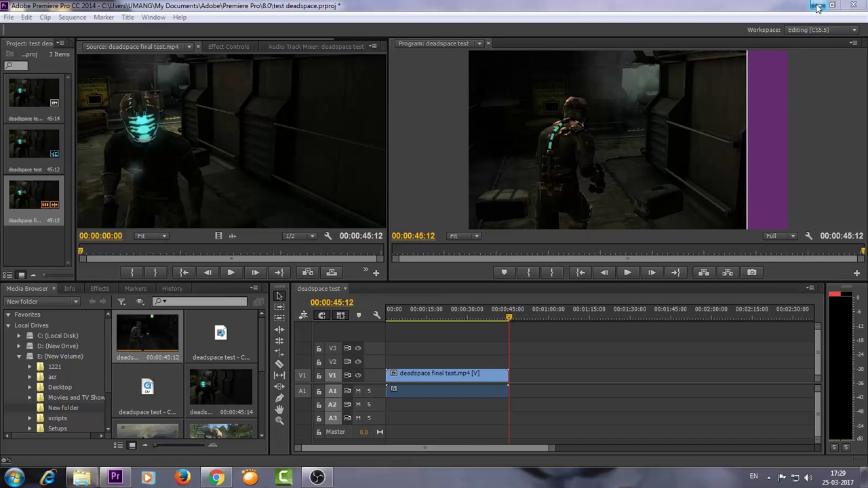
left_click(818, 5)
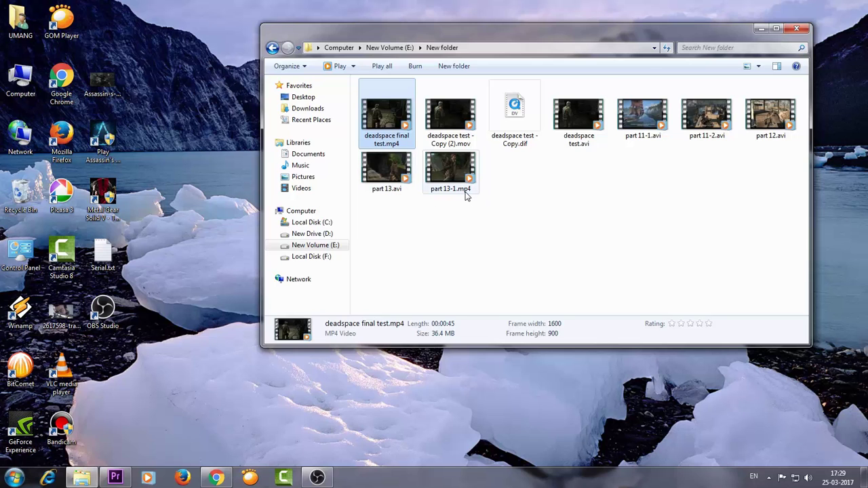
Step: Close the New folder window, move the Handbrake shortcut beside GOM Player, and keep Premiere Pro minimised
left_click(761, 28)
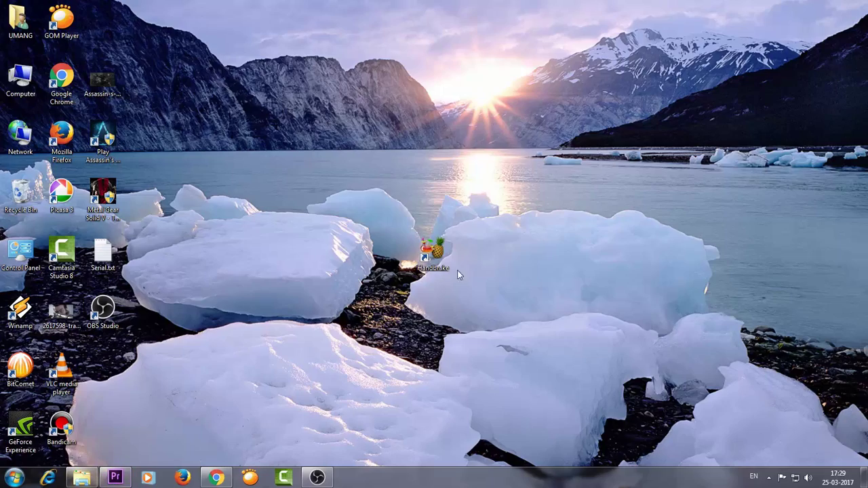
left_click_drag(434, 256, 105, 24)
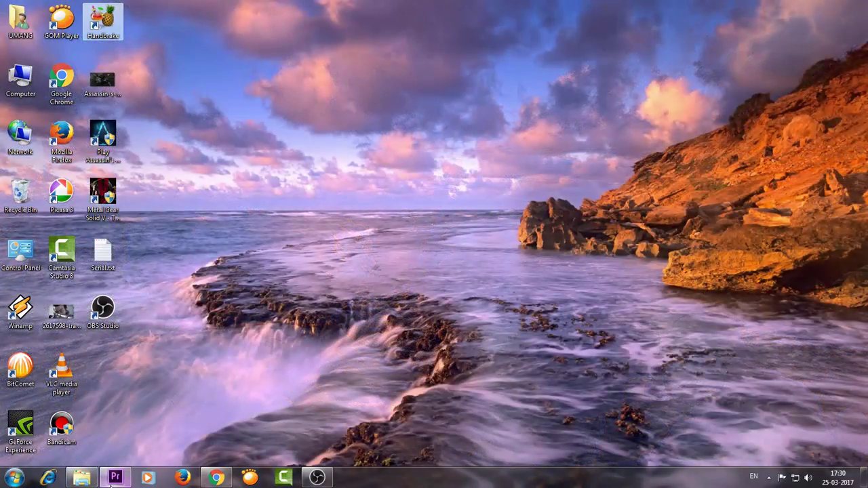
left_click(114, 479)
left_click(114, 479)
left_click(110, 480)
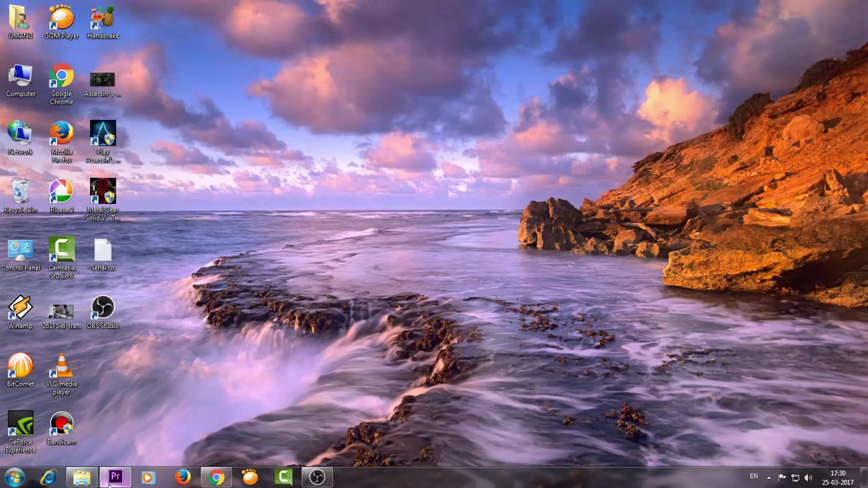
Step: Open the Windows Start menu and close it again
mouse_move(111, 483)
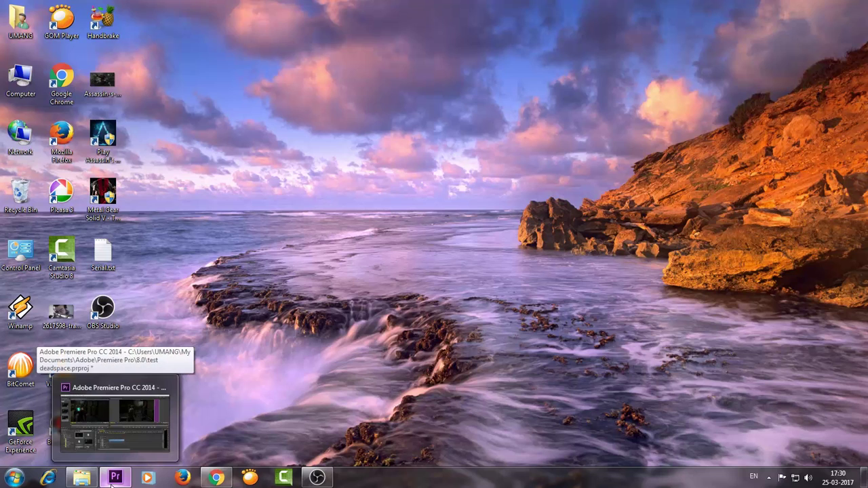
left_click(13, 478)
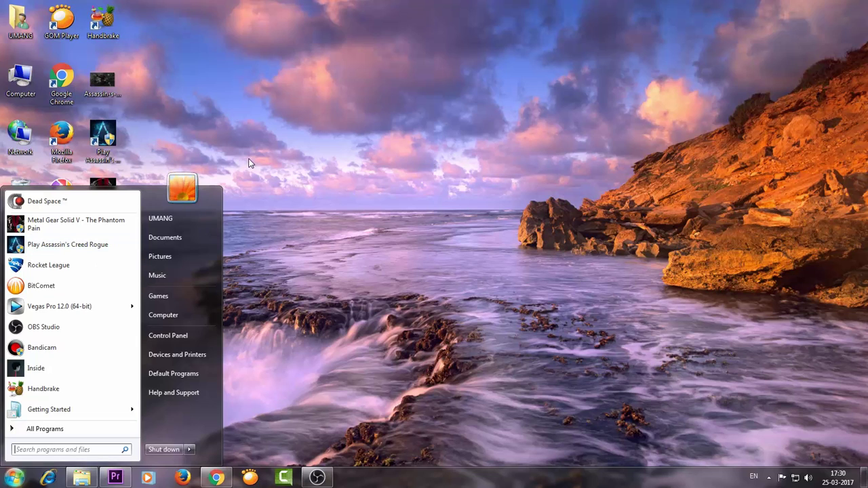
left_click(345, 68)
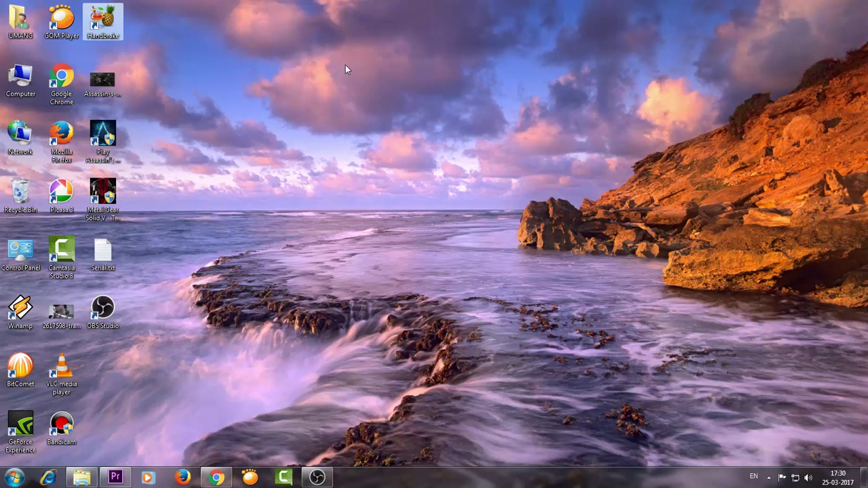